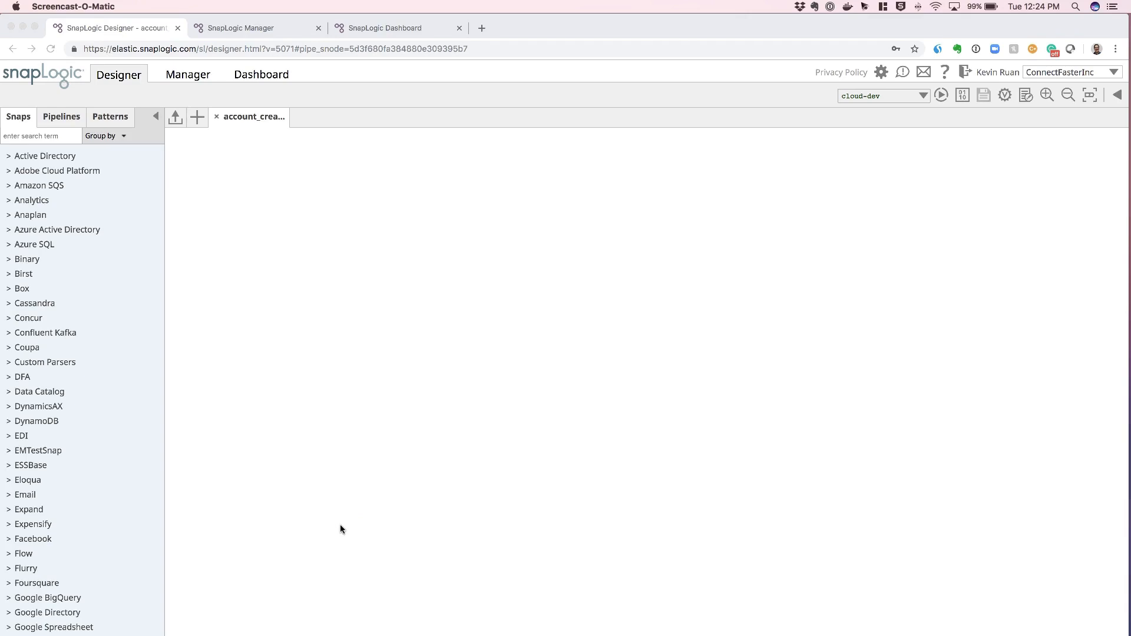
# Find REST in the Snaps catalogue and place a REST Get snap on the canvas.
pyautogui.click(345, 519)
pyautogui.click(43, 136)
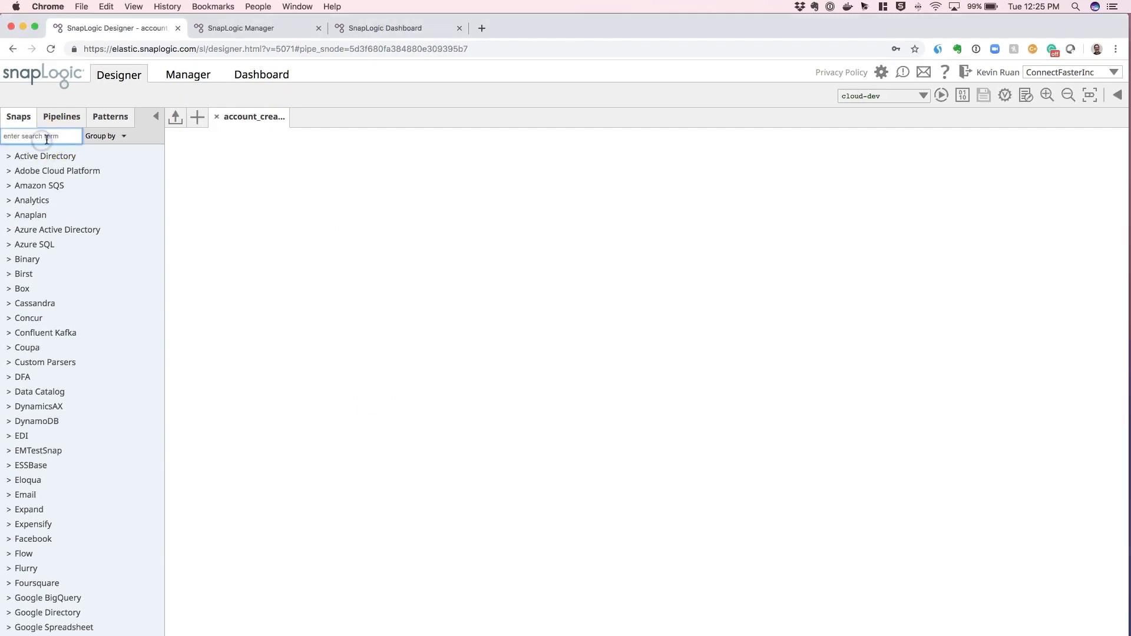
pyautogui.write('REST')
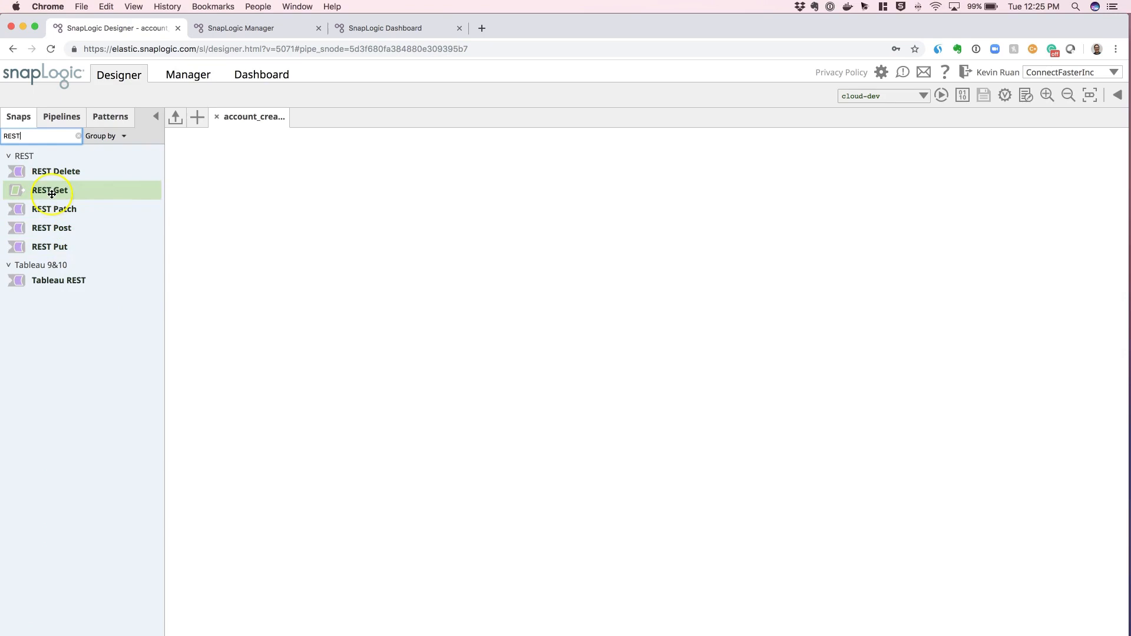
pyautogui.moveTo(50, 191)
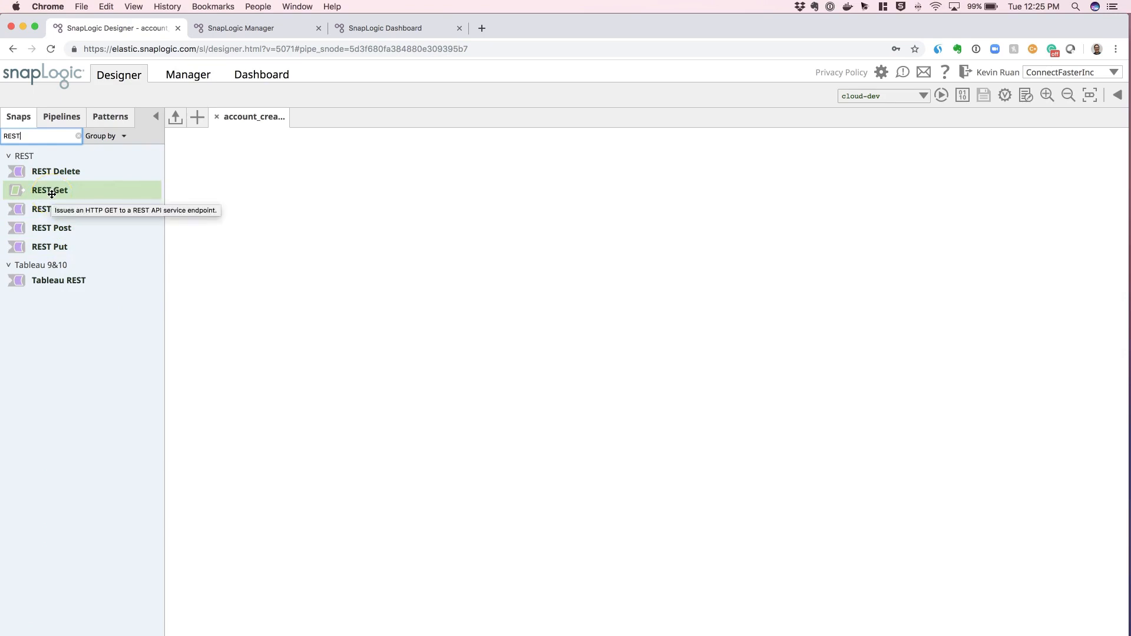
pyautogui.moveTo(50, 193)
pyautogui.mouseDown()
pyautogui.moveTo(333, 261)
pyautogui.moveTo(348, 396)
pyautogui.mouseUp()
pyautogui.moveTo(328, 278); pyautogui.dragTo(413, 344)
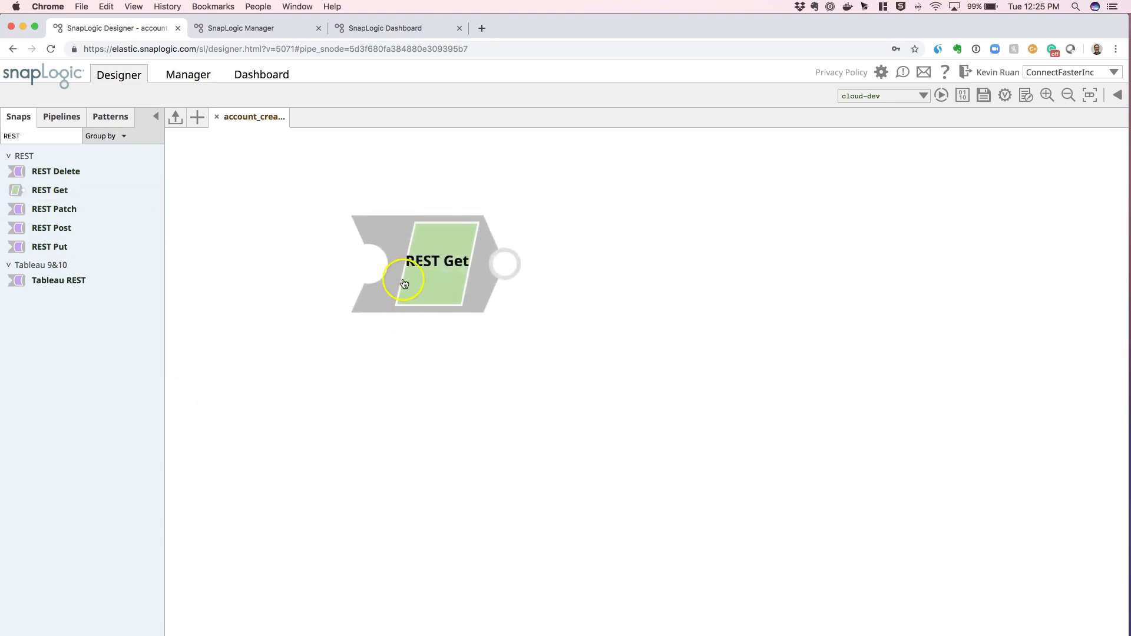
# Begin adding an account from the REST Get snap's Account settings.
pyautogui.click(424, 272)
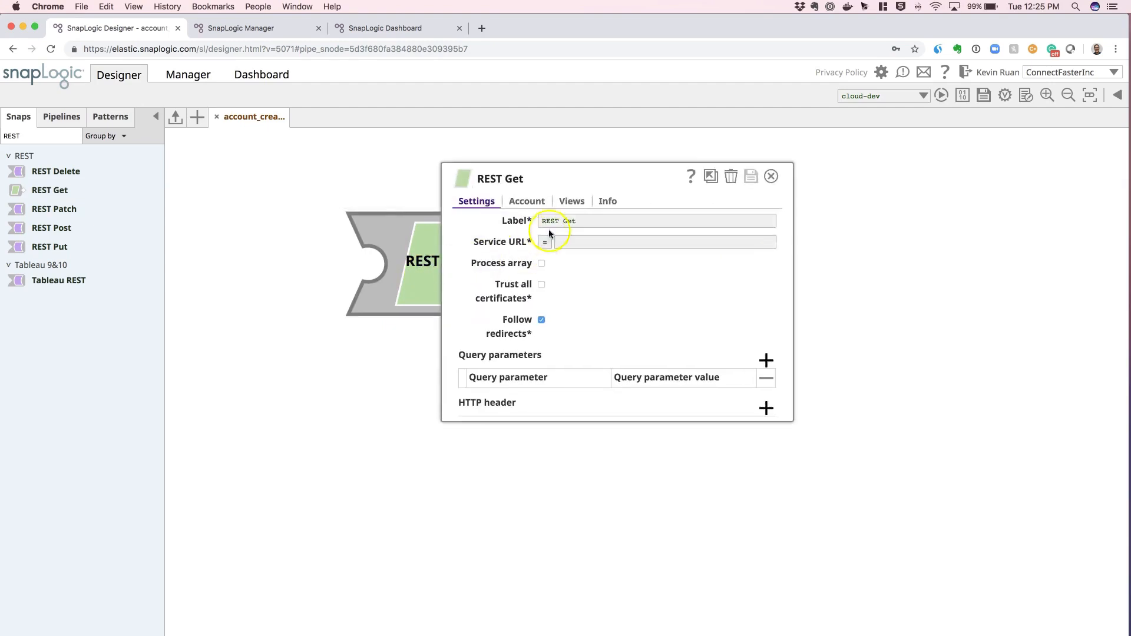
pyautogui.click(527, 201)
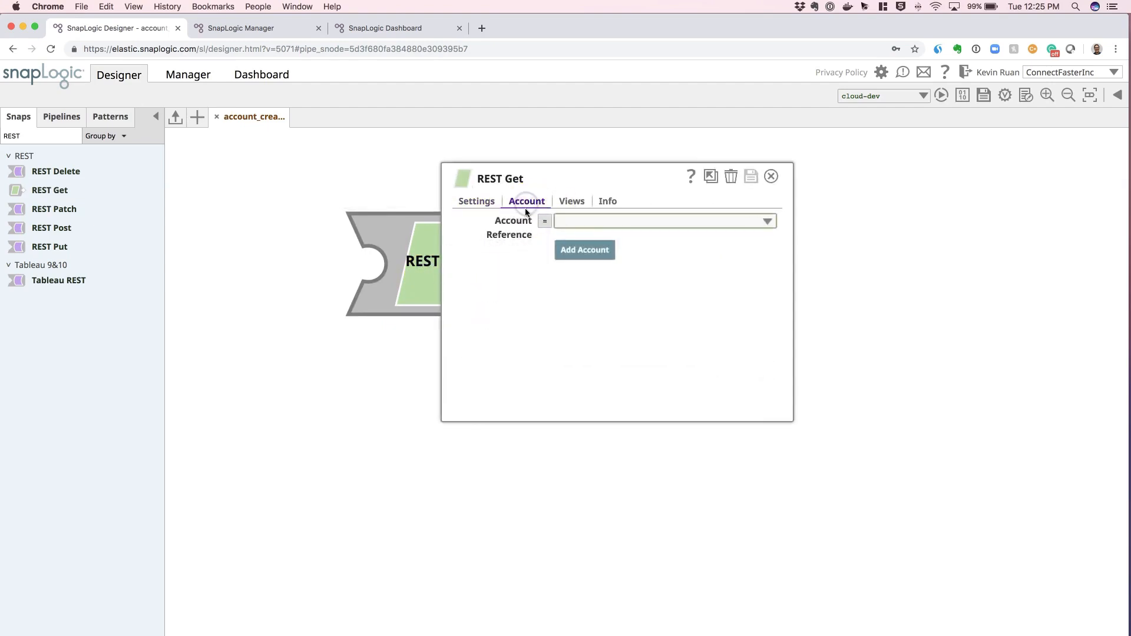
pyautogui.click(585, 250)
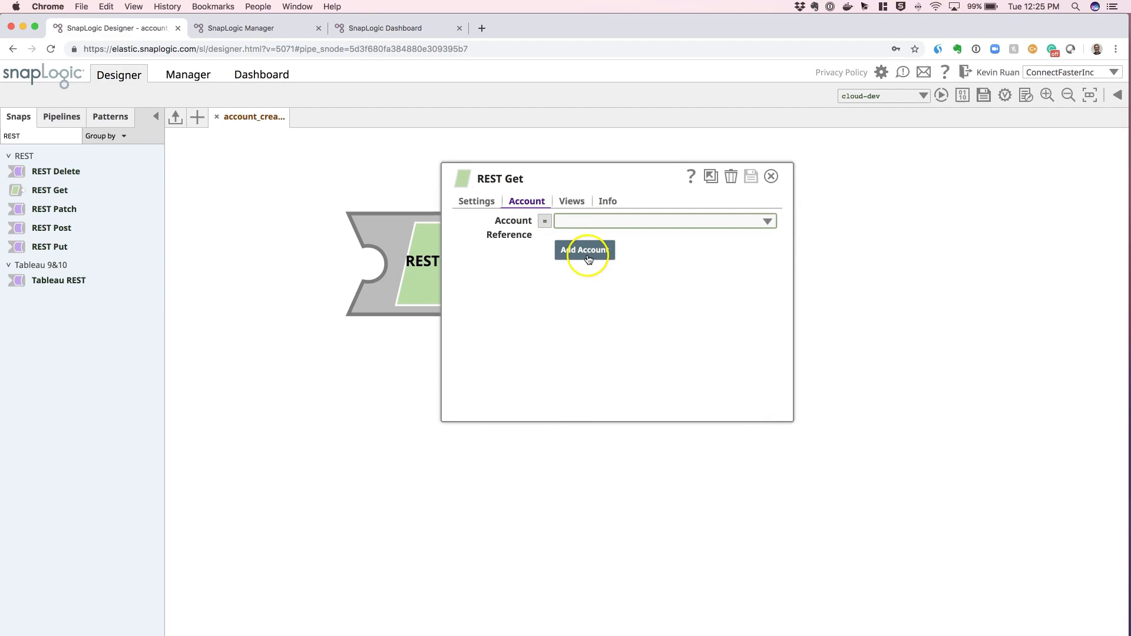
# Confirm REST Basic Auth Account in the Create Account Options dialog.
pyautogui.click(586, 249)
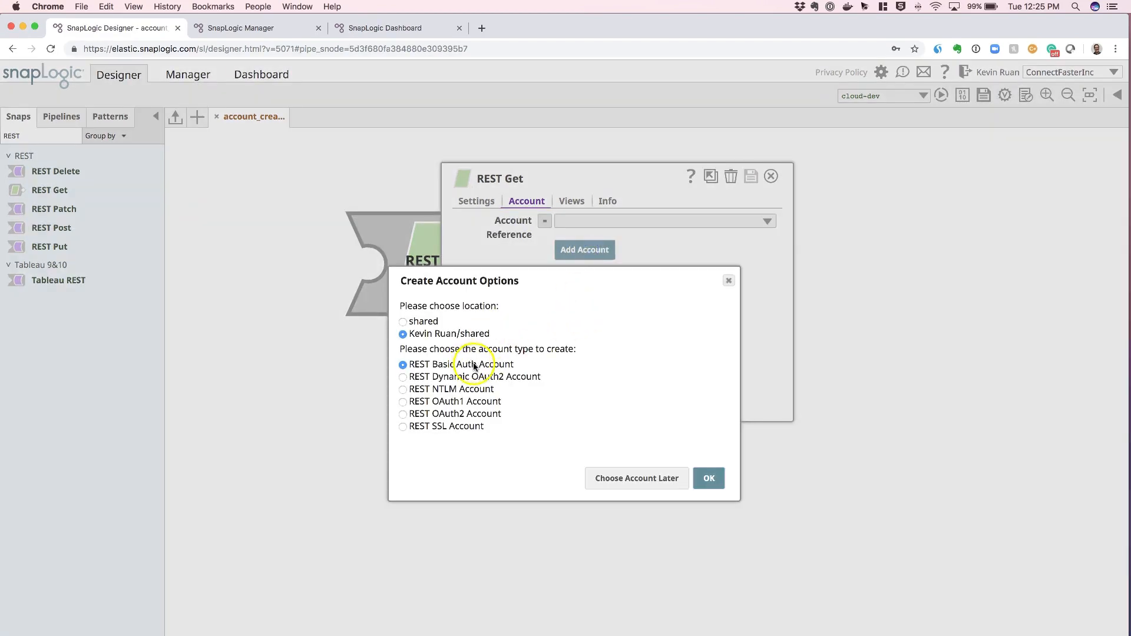
pyautogui.moveTo(537, 281)
pyautogui.mouseDown()
pyautogui.moveTo(492, 246)
pyautogui.moveTo(479, 209)
pyautogui.mouseUp()
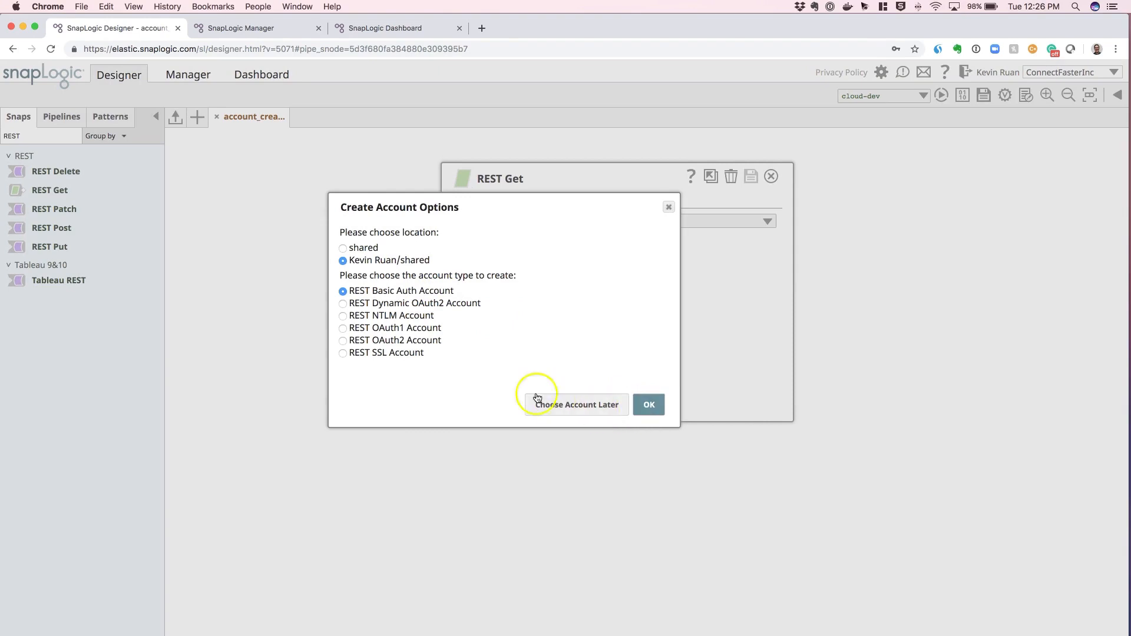
pyautogui.click(649, 405)
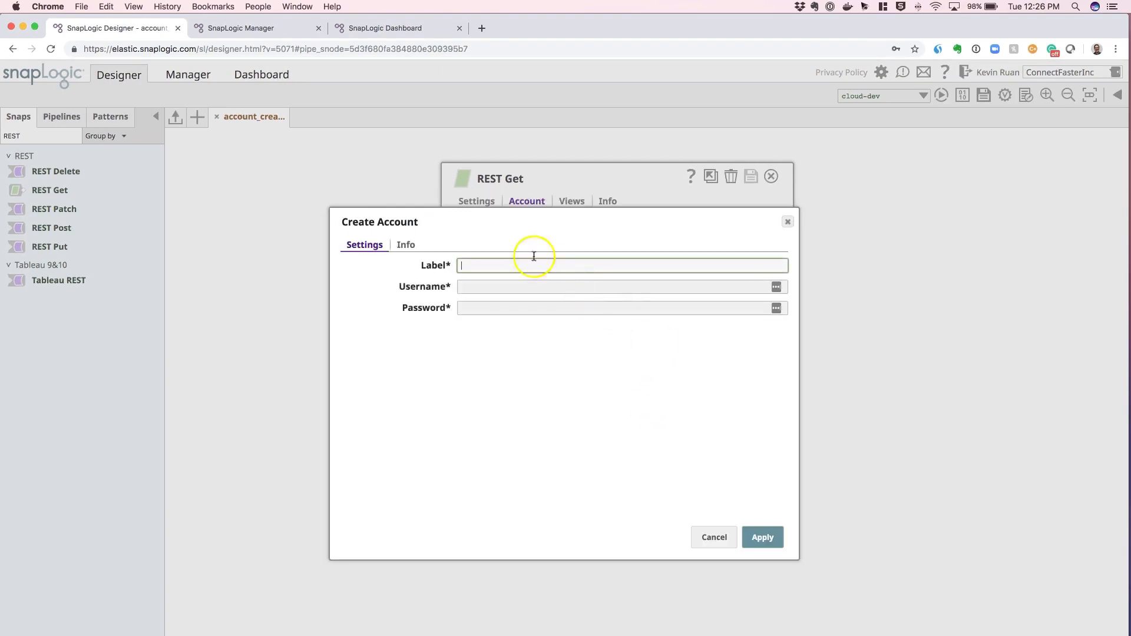
# Dismiss the blank Create Account form without saving.
pyautogui.moveTo(533, 221); pyautogui.dragTo(452, 238)
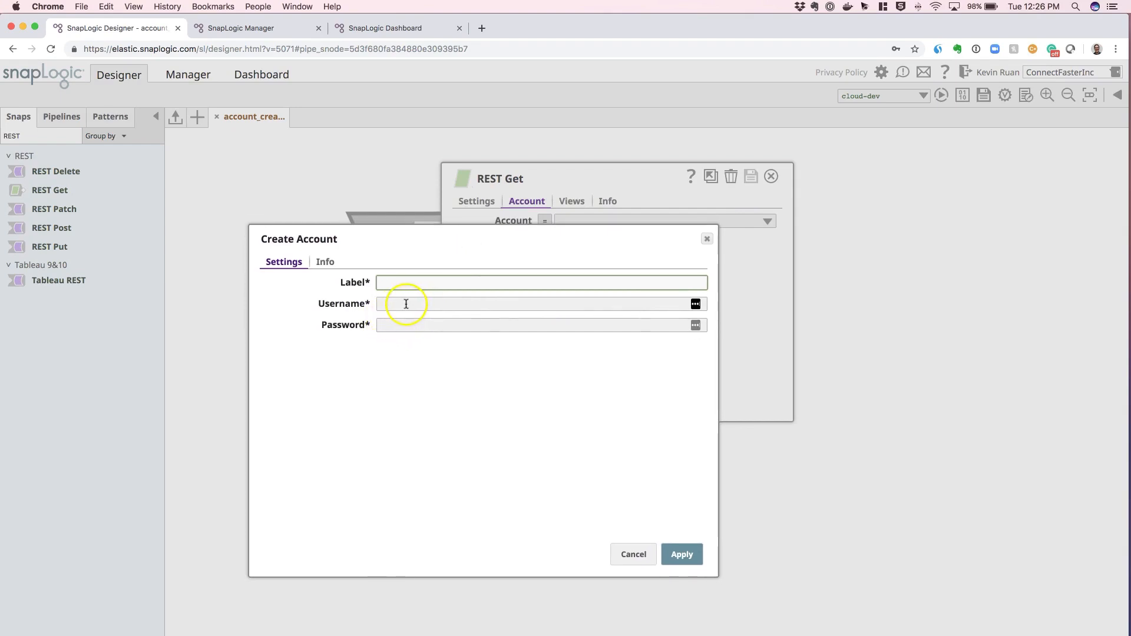
pyautogui.click(707, 238)
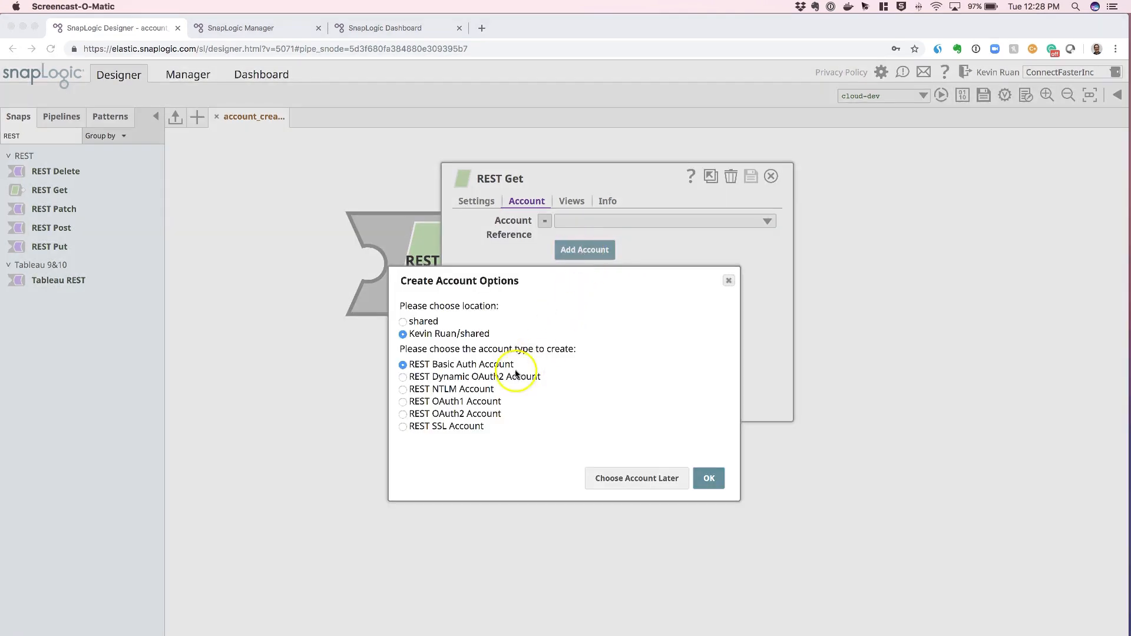